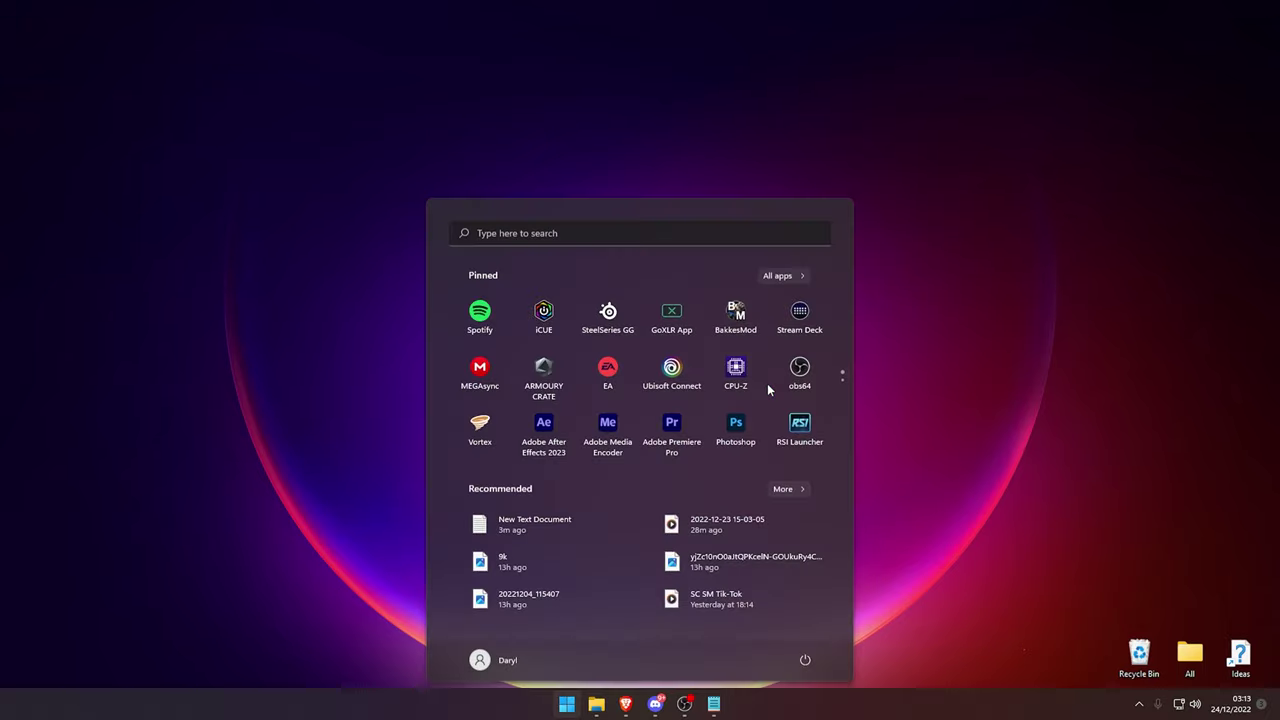
- Launch Task Manager, collapse it to the compact view, and launch CPU-Z
text(task)
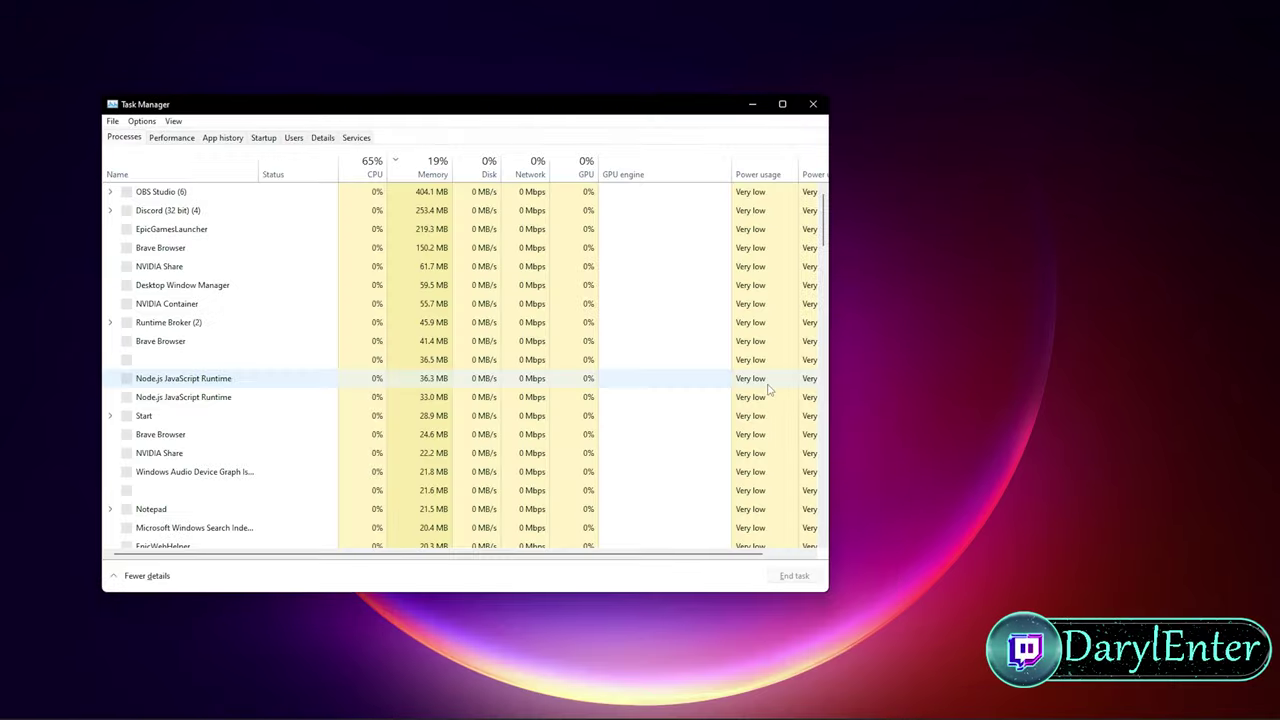
click(147, 575)
key(super)
text(cpuz)
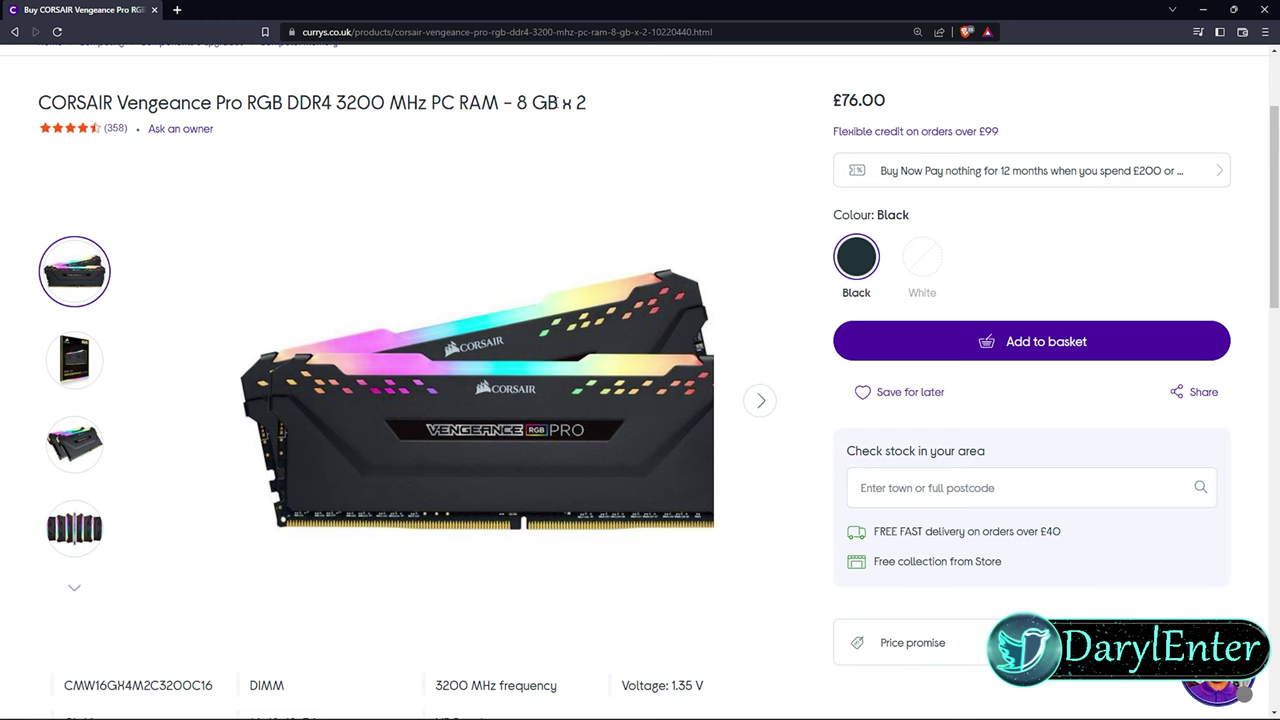
- On the CORSAIR Vengeance Pro RGB DDR4 product page, highlight the RAM's advertised speed in the product title
scroll(414, 100, down, 1)
scroll(372, 190, up, 2)
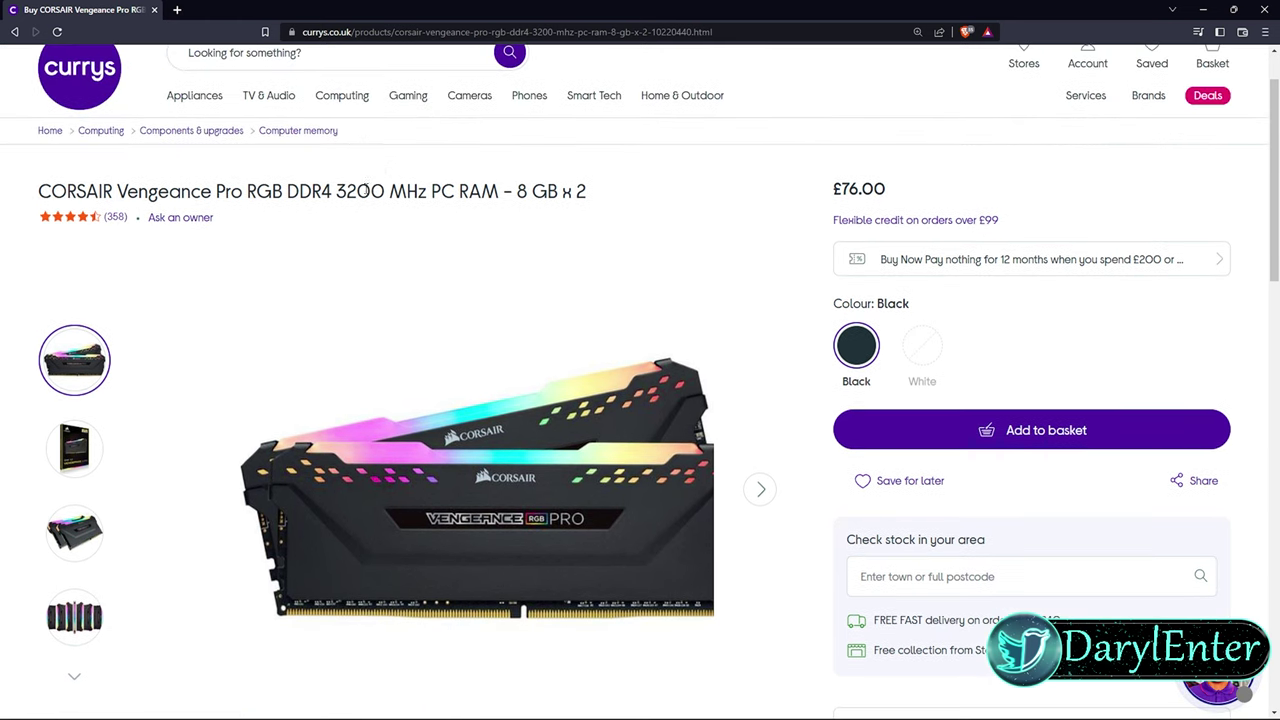
drag(337, 191, 451, 191)
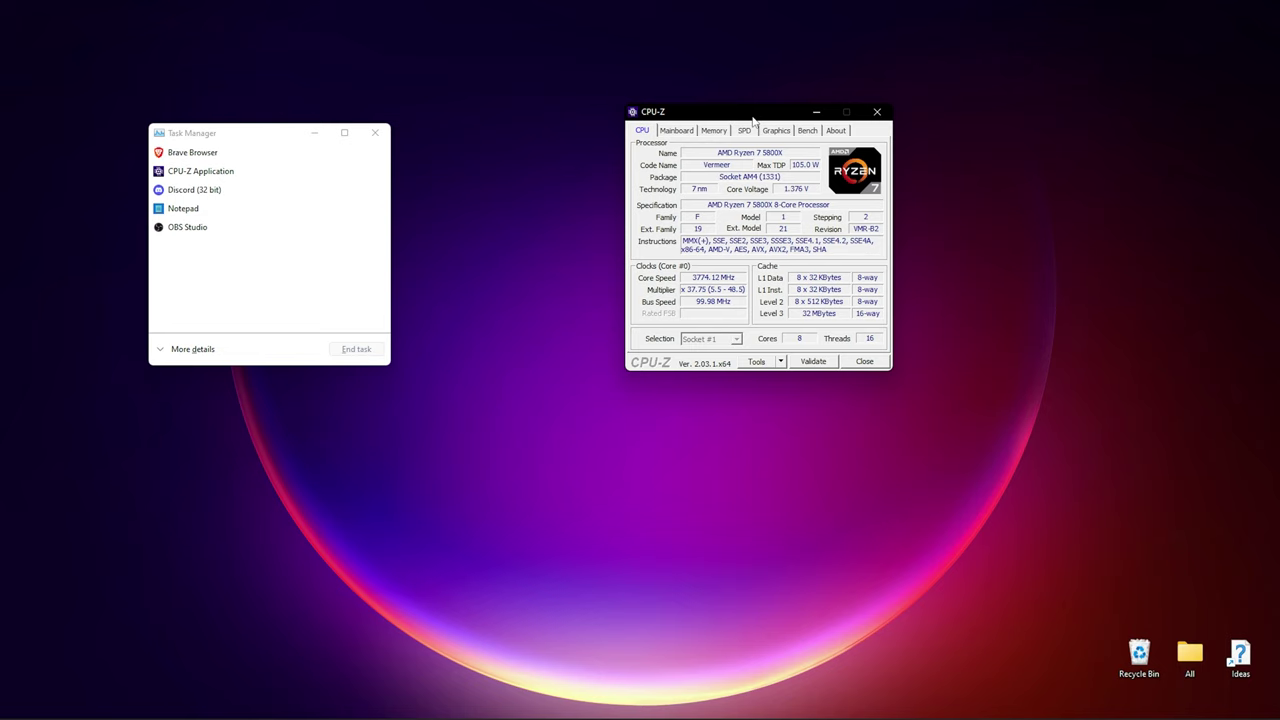
- Show the SPD details of the memory module in Slot #3 in CPU-Z and move its window away from Task Manager
drag(736, 117, 720, 121)
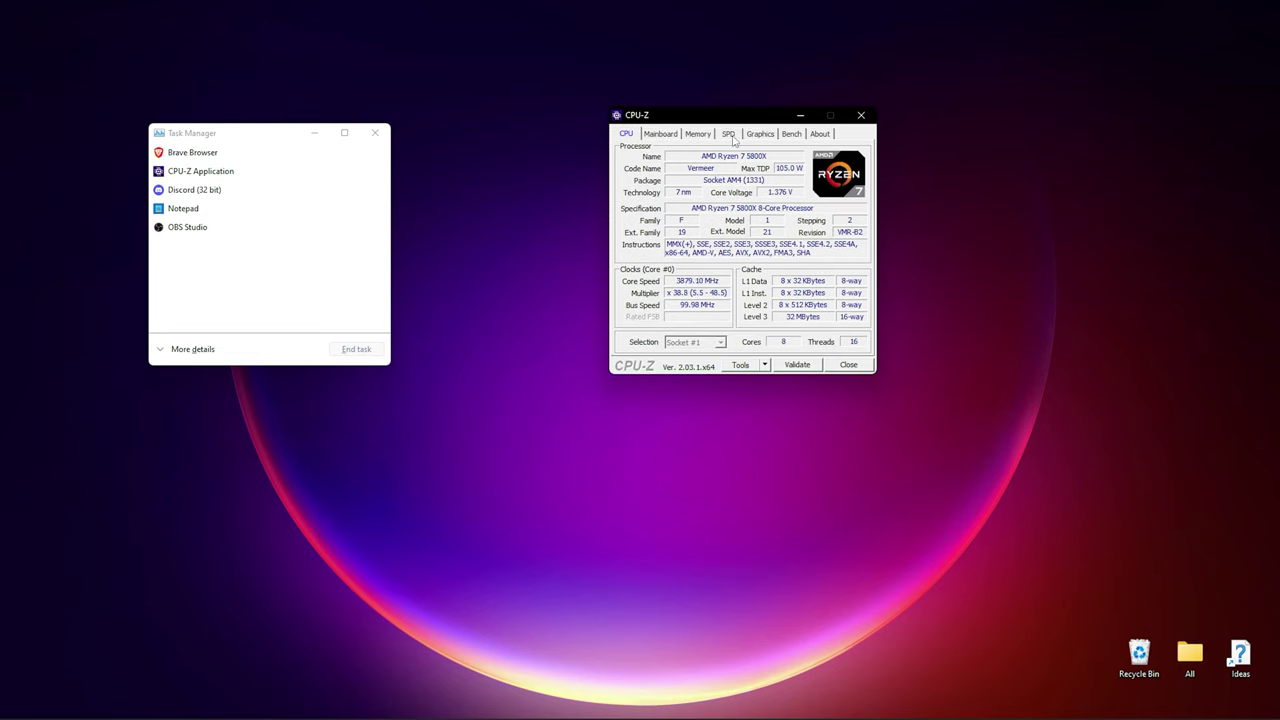
click(729, 134)
click(666, 160)
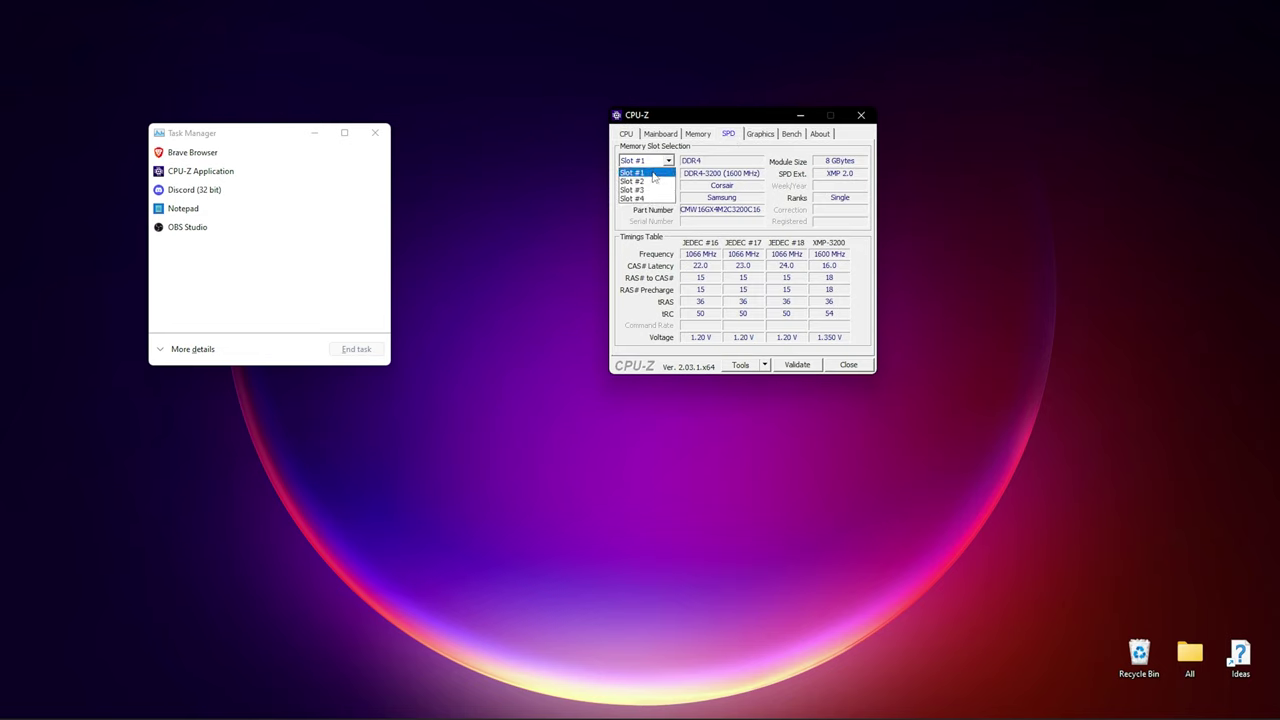
click(649, 192)
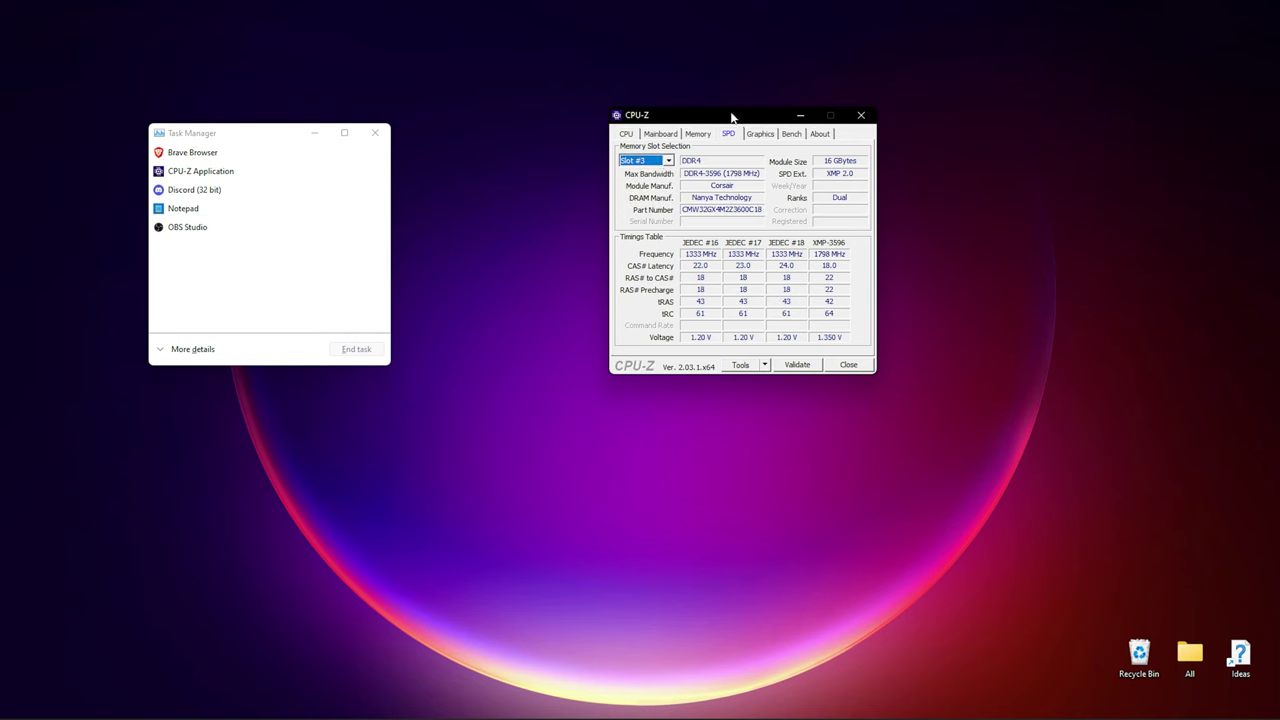
drag(732, 117, 716, 108)
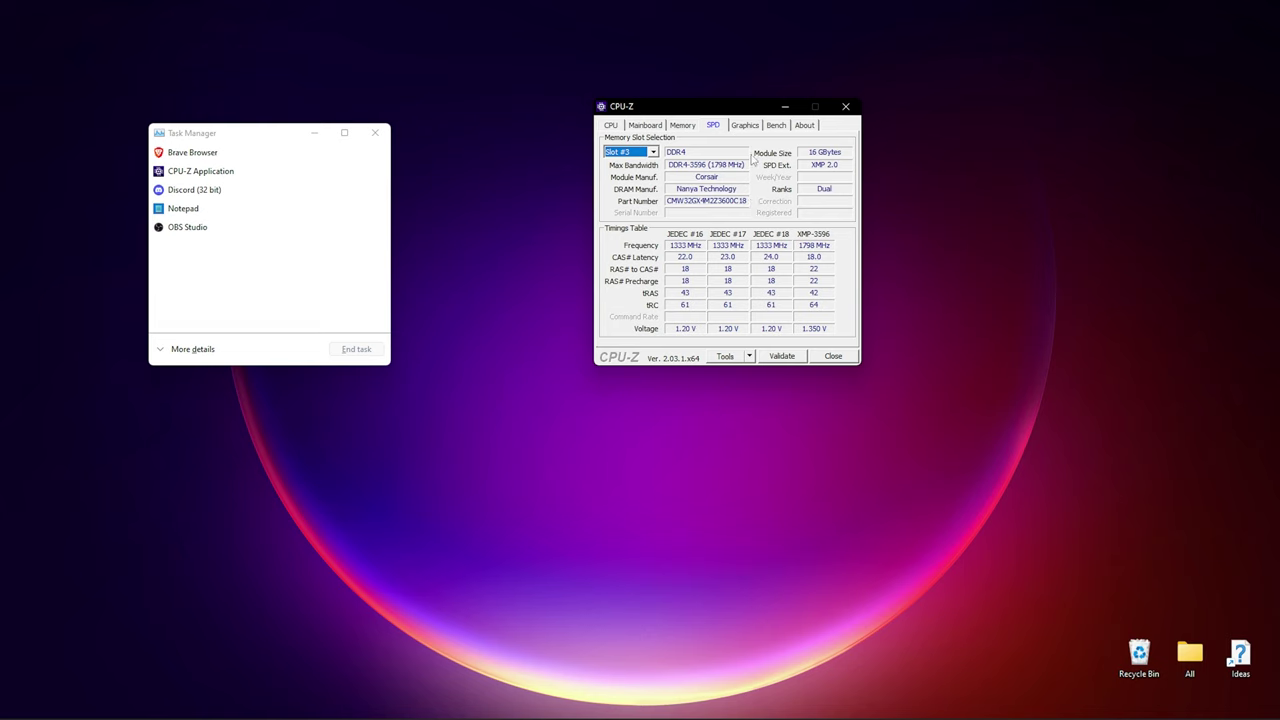
drag(737, 107, 946, 86)
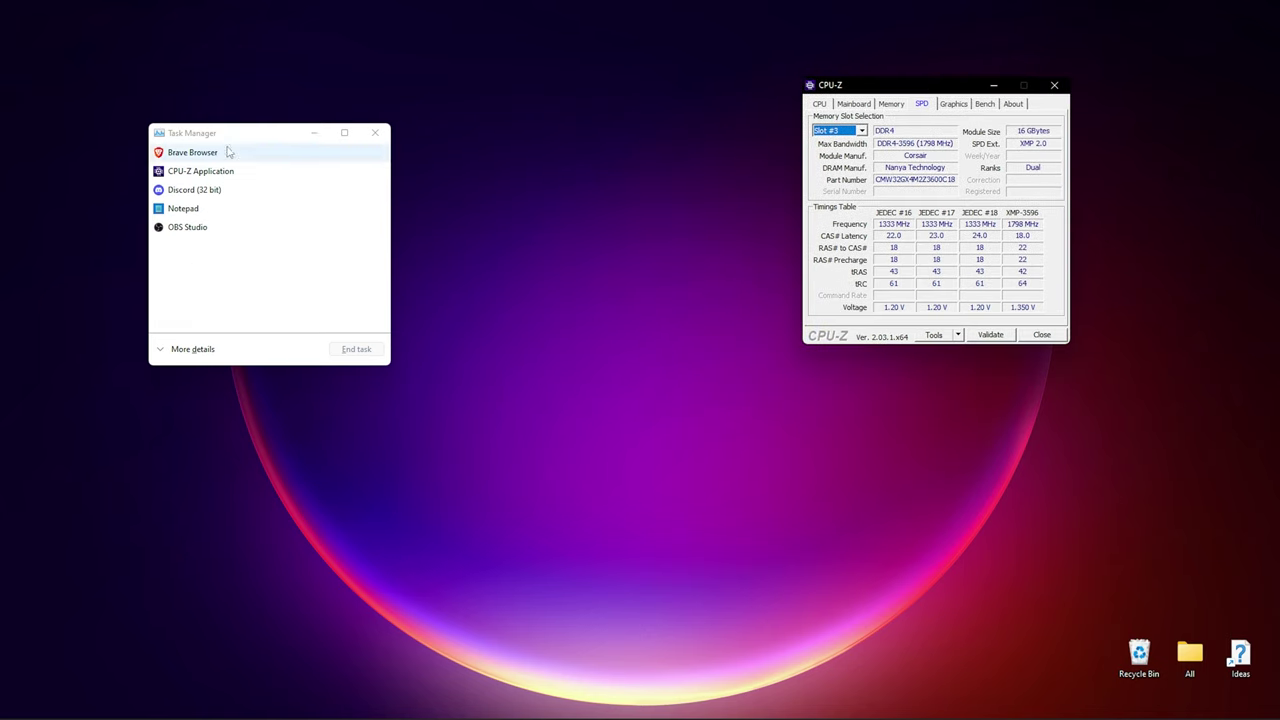
- Expand Task Manager to the detailed view and show the Memory performance page
drag(234, 134, 199, 106)
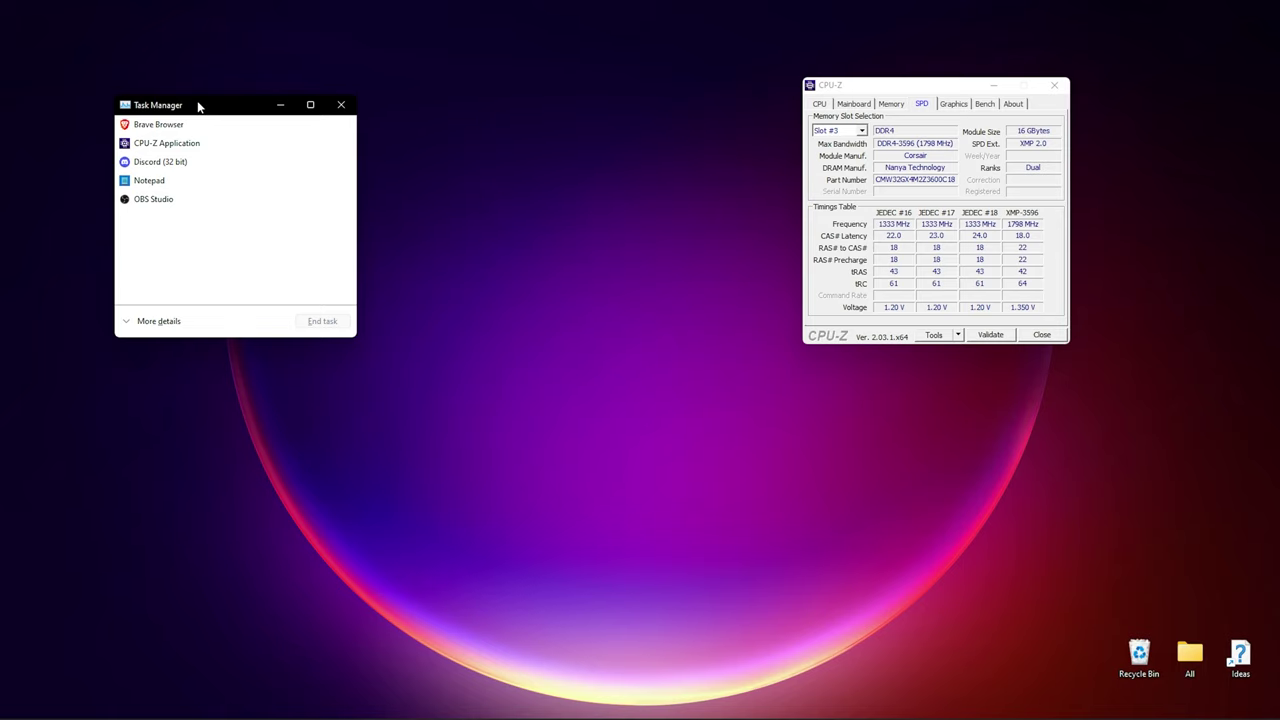
drag(196, 108, 172, 94)
click(130, 307)
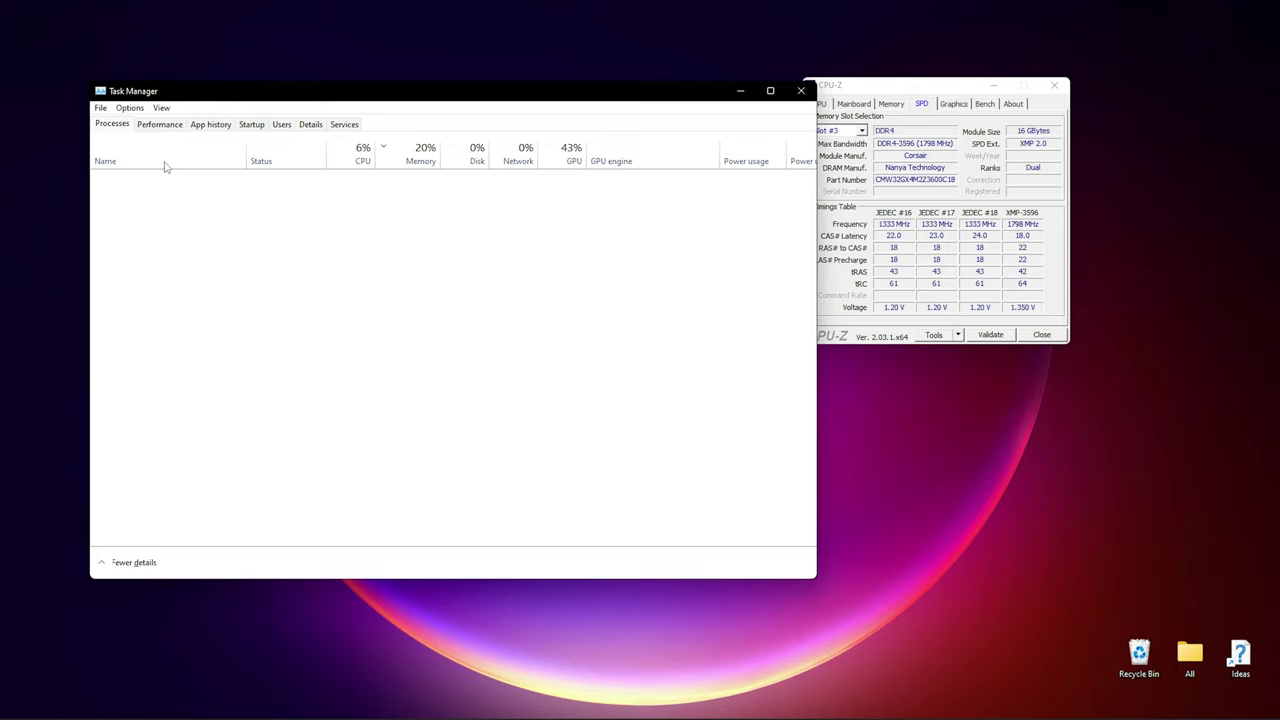
click(160, 124)
click(168, 185)
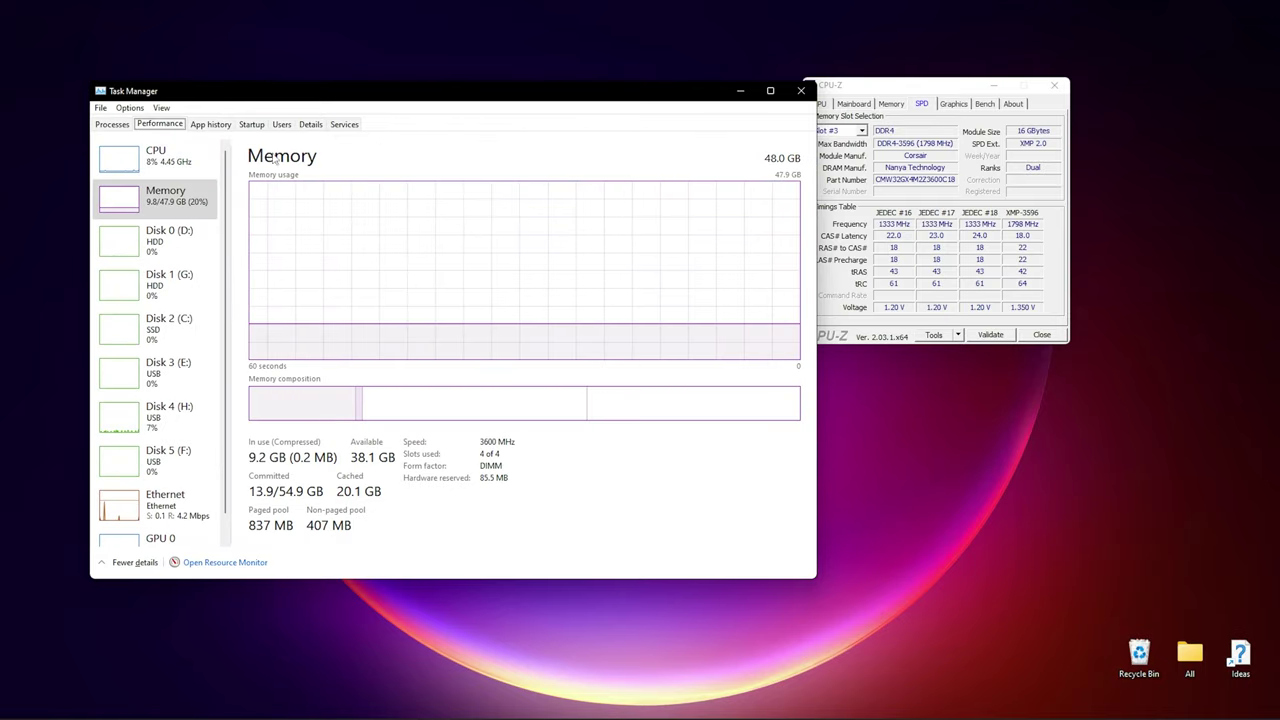
- Arrange the Task Manager and CPU-Z windows side by side so the memory speeds can be compared
drag(395, 100, 357, 69)
drag(891, 84, 878, 103)
click(533, 420)
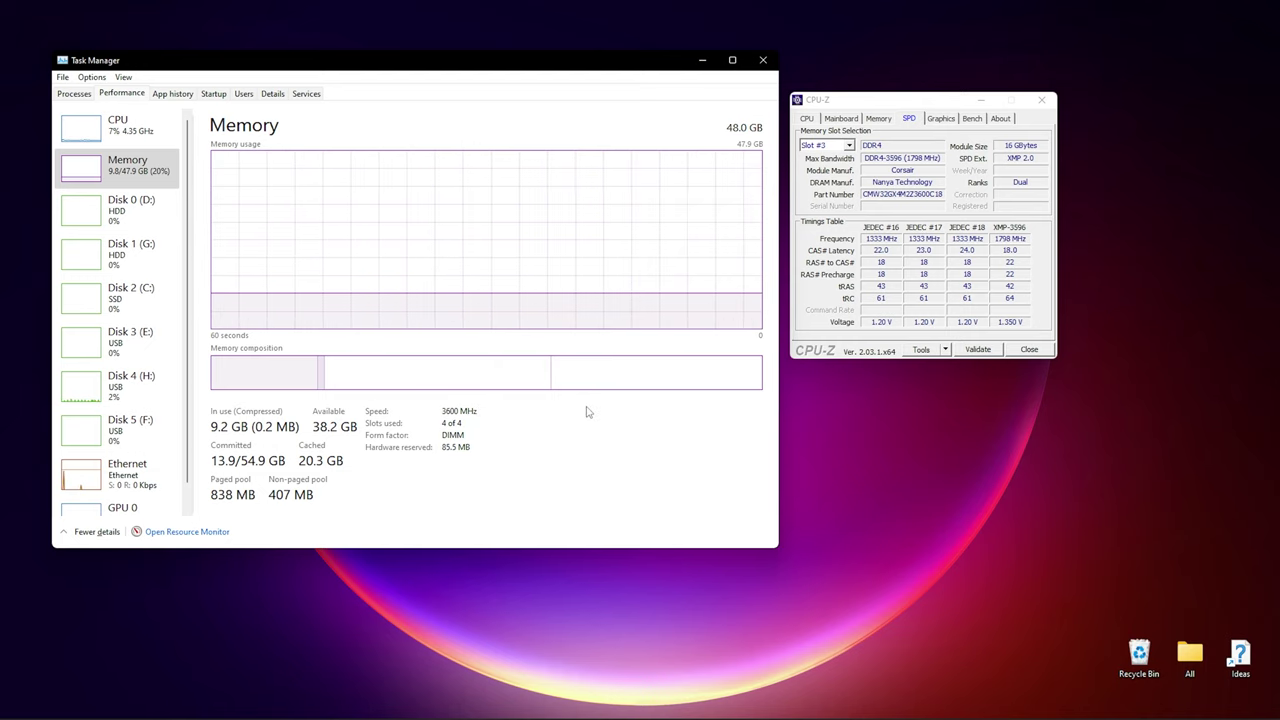
- Switch to the browser, open the F4 DDR4 4000 C18 2x16GB benchmark run and check the processor's percentile rating
key(alt+Tab)
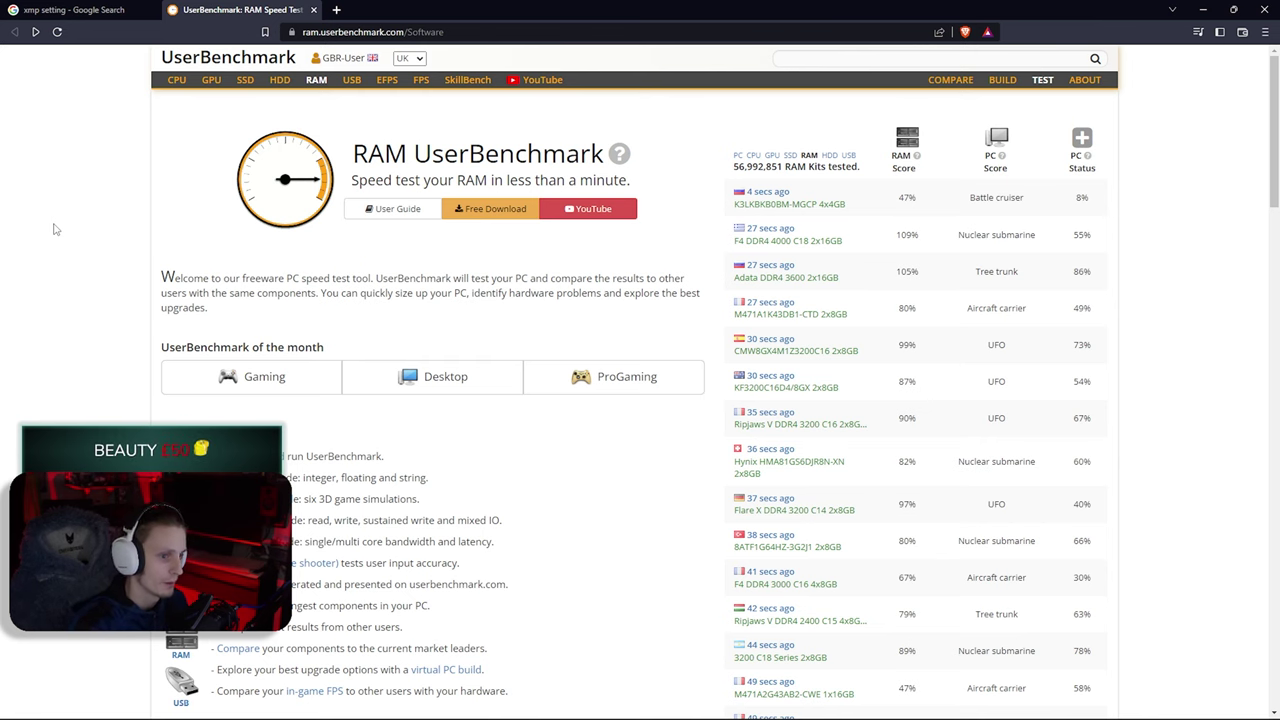
click(813, 240)
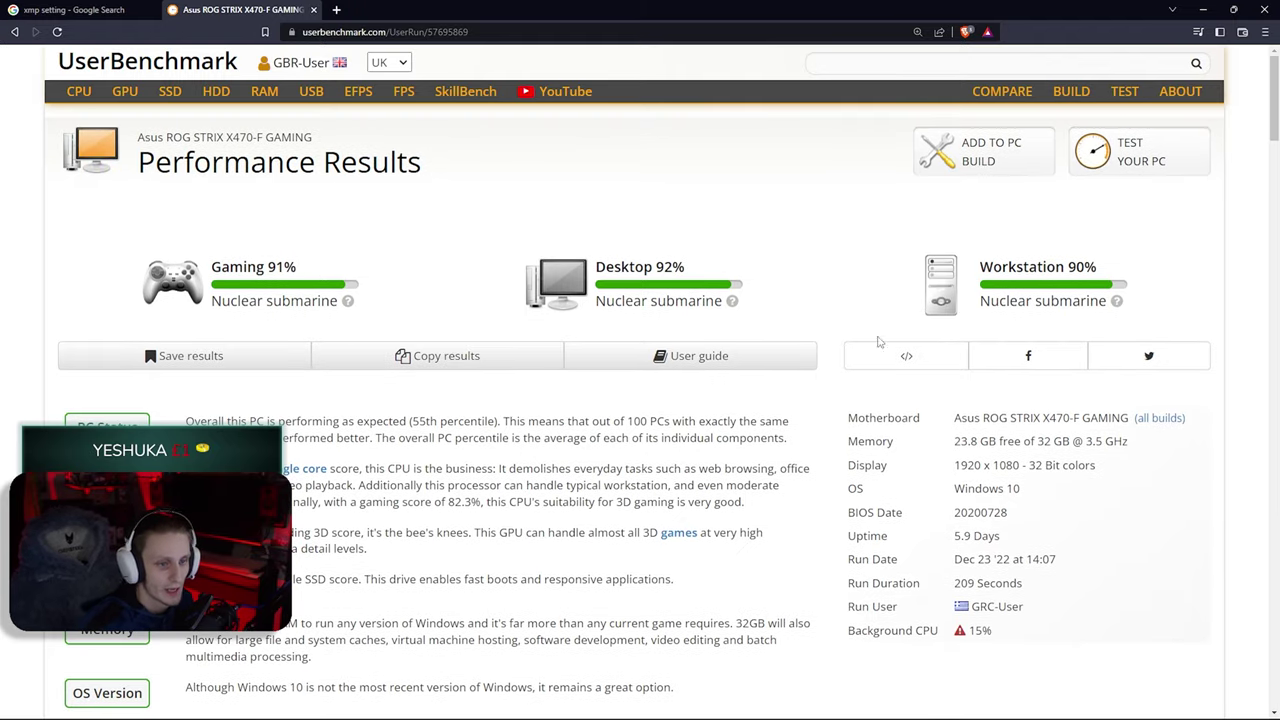
scroll(988, 234, down, 3)
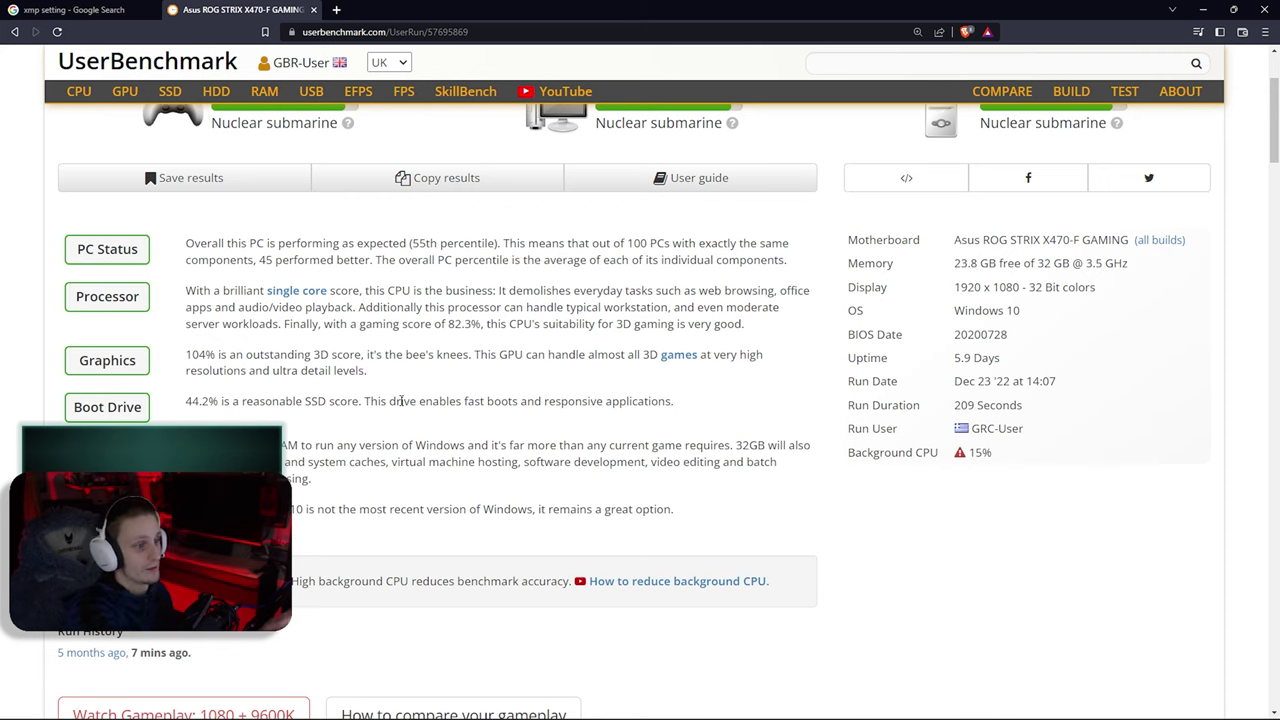
scroll(430, 385, down, 3)
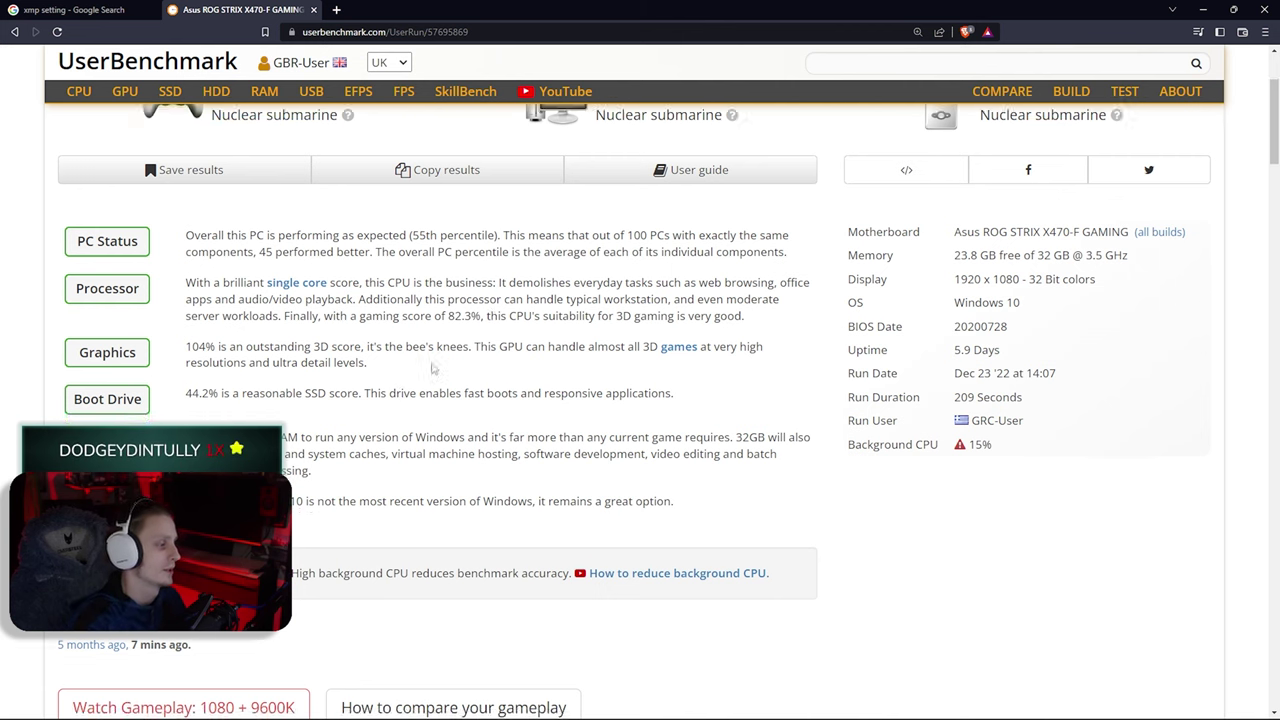
scroll(460, 370, down, 4)
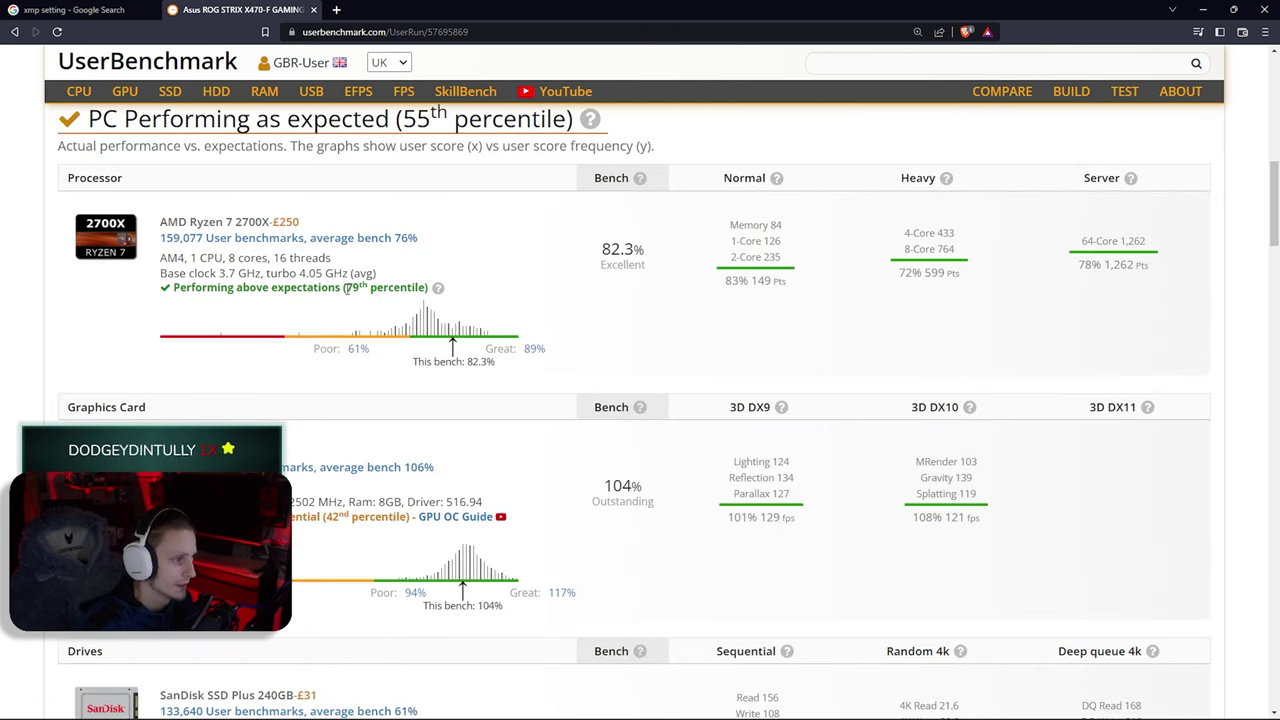
double_click(356, 289)
click(200, 305)
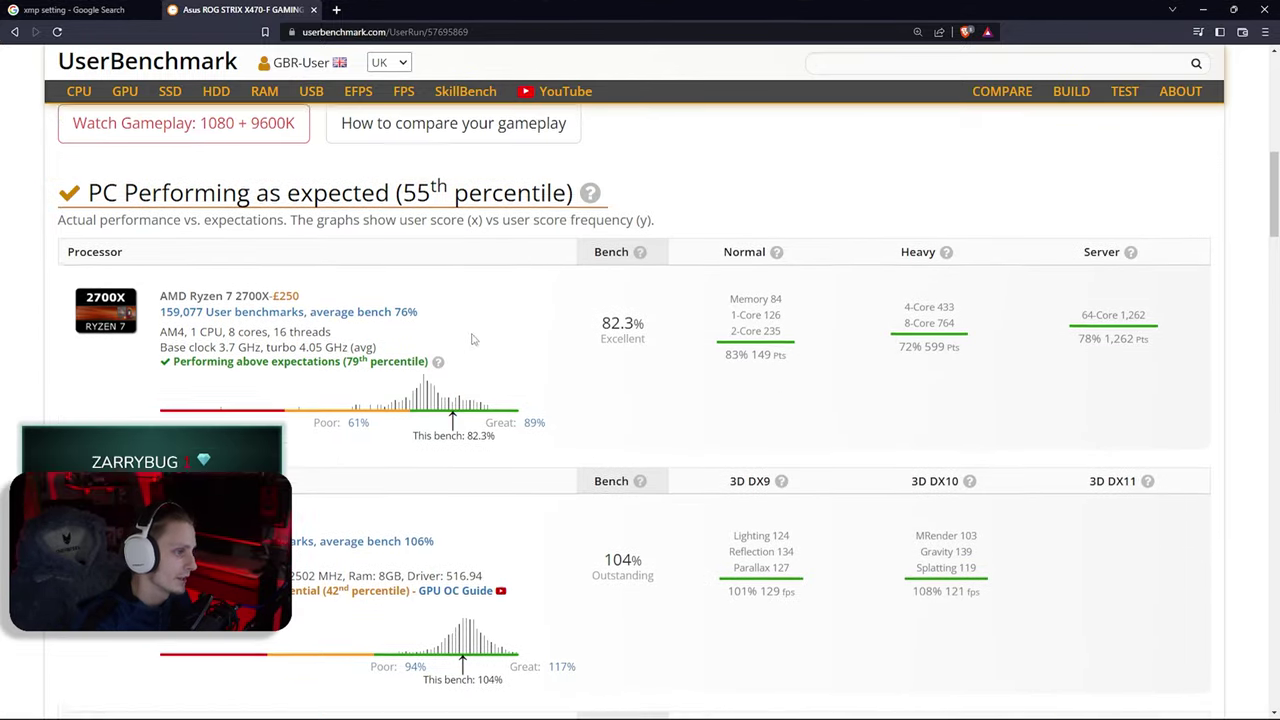
- Examine the graphics card, drive and memory kit results of the benchmark run
scroll(1003, 266, down, 1)
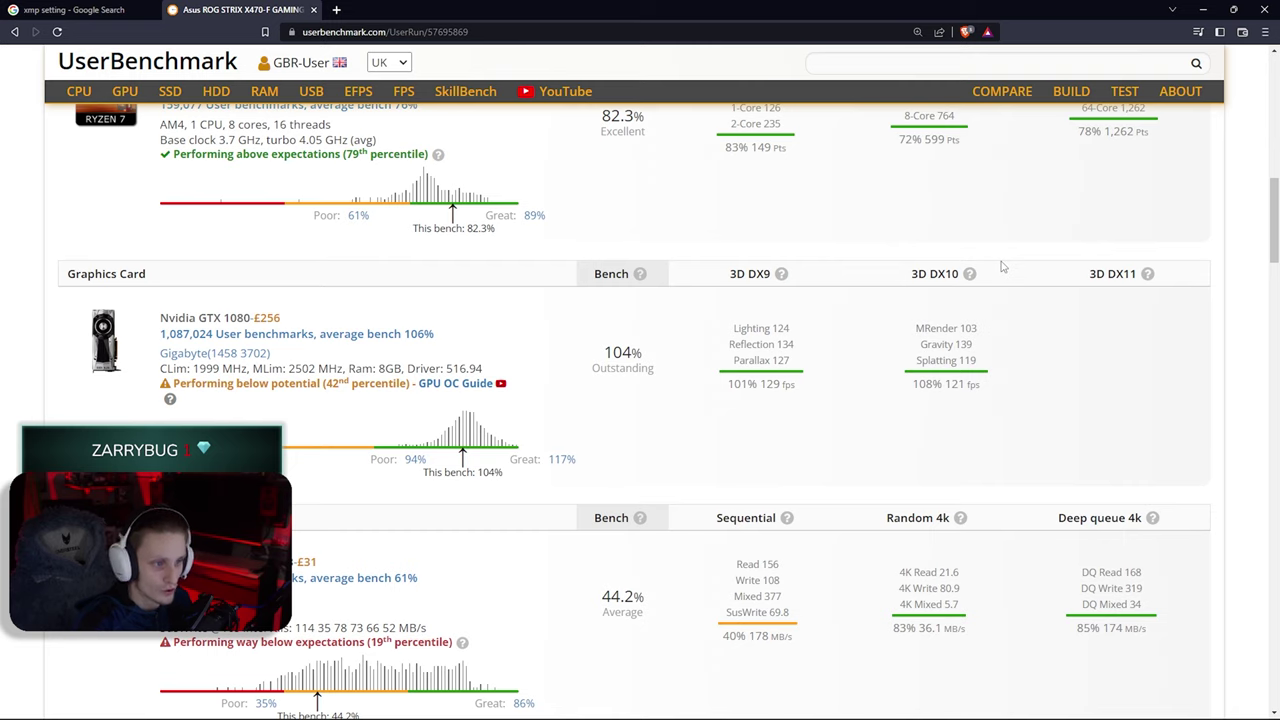
scroll(1003, 266, up, 1)
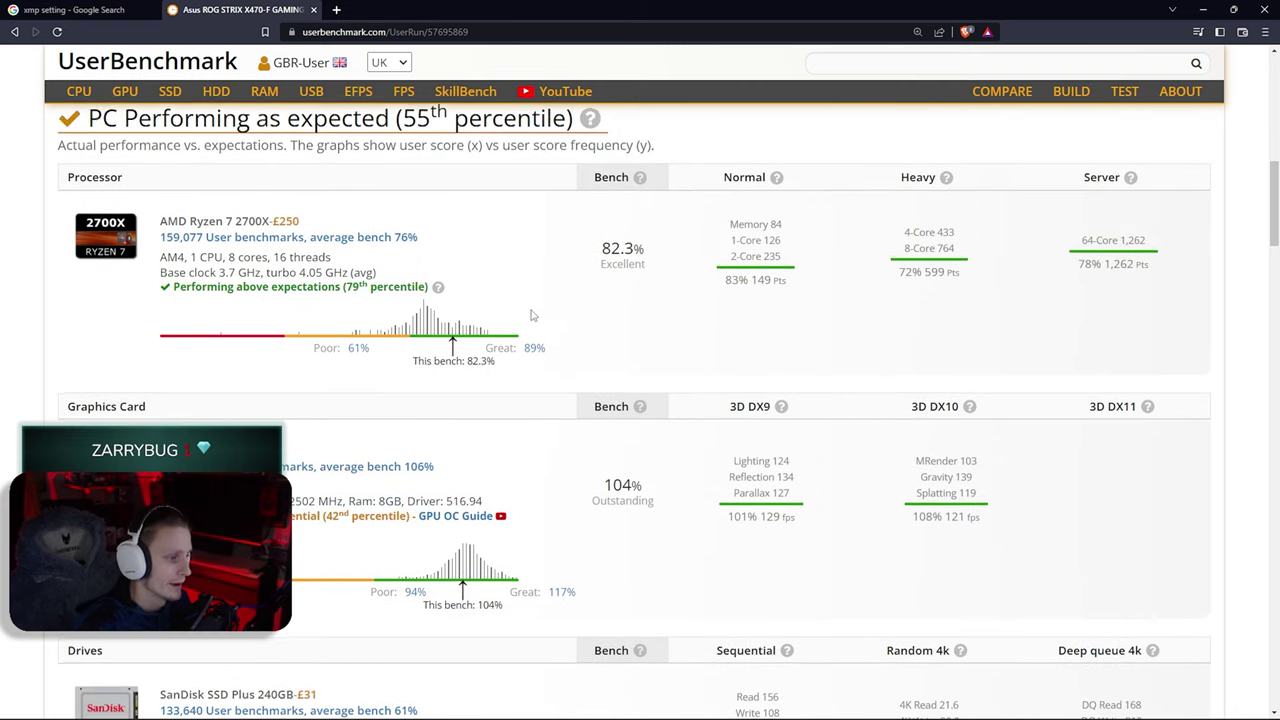
scroll(495, 315, down, 6)
scroll(495, 315, down, 2)
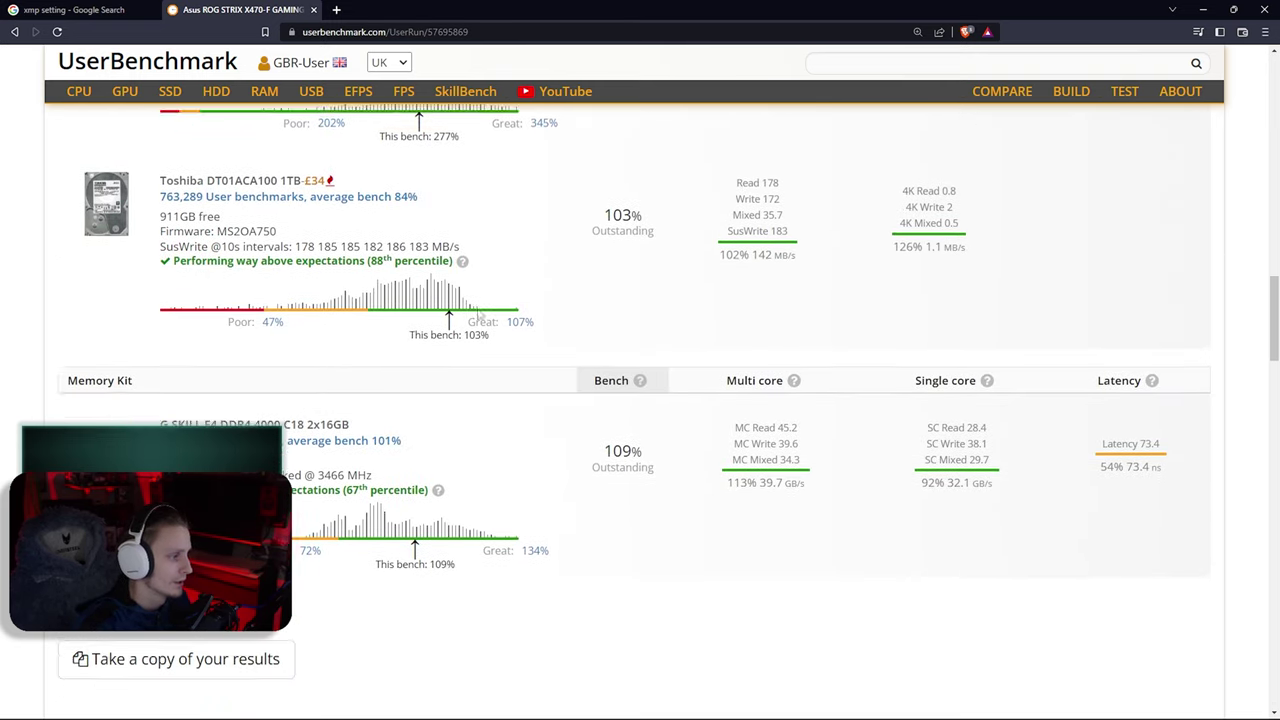
scroll(978, 290, down, 1)
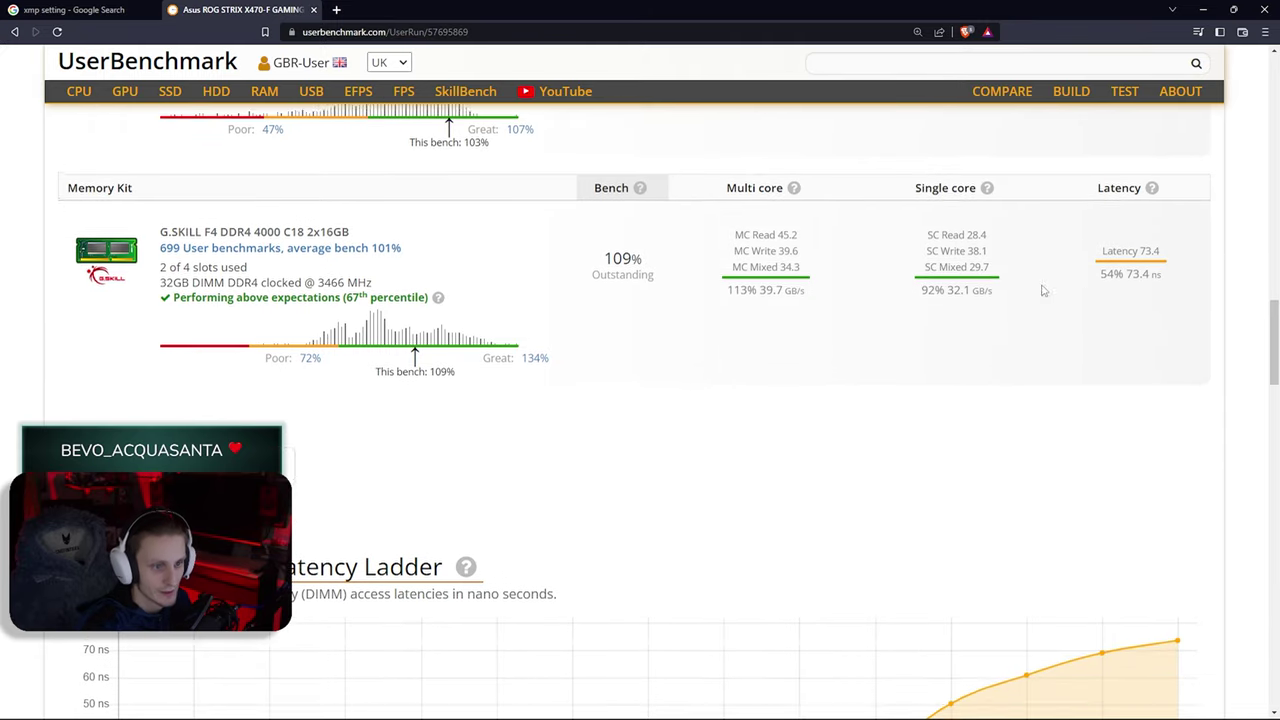
scroll(779, 172, down, 1)
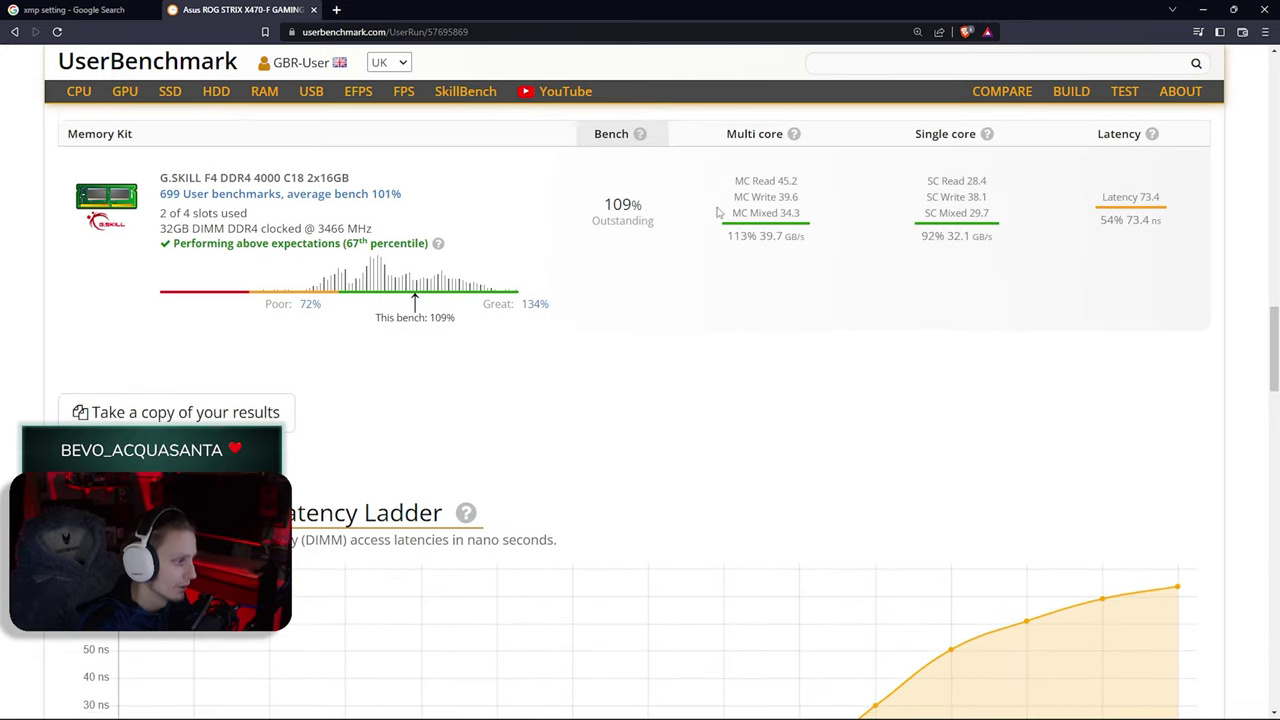
scroll(763, 471, up, 3)
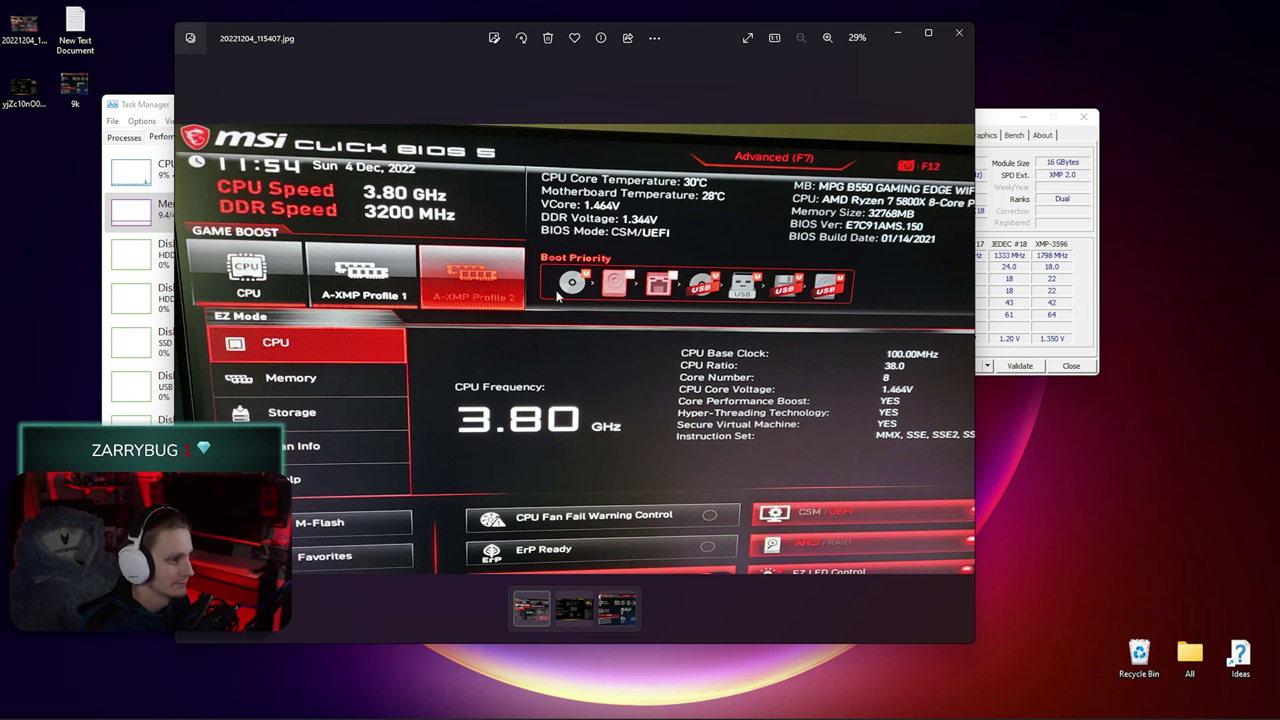
- Browse the saved BIOS pictures from the MSI photo through the Gigabyte one to 9k.png, and enlarge the last
key(Right)
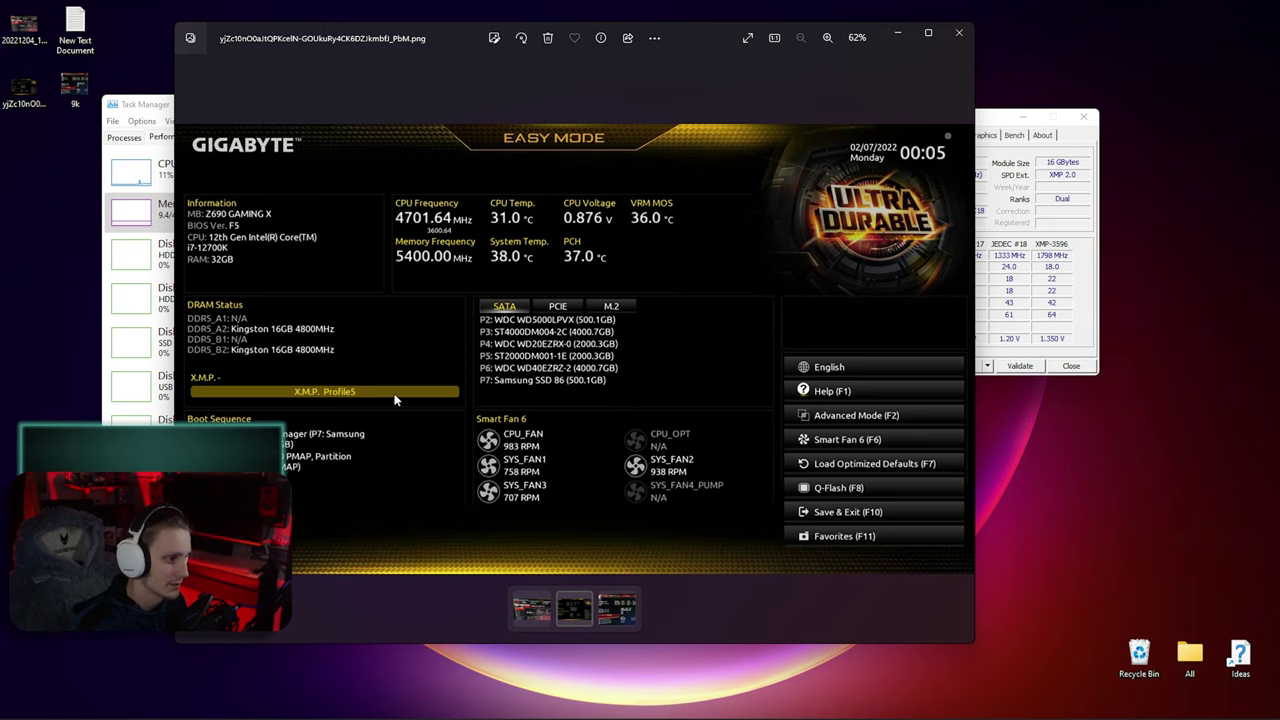
key(Right)
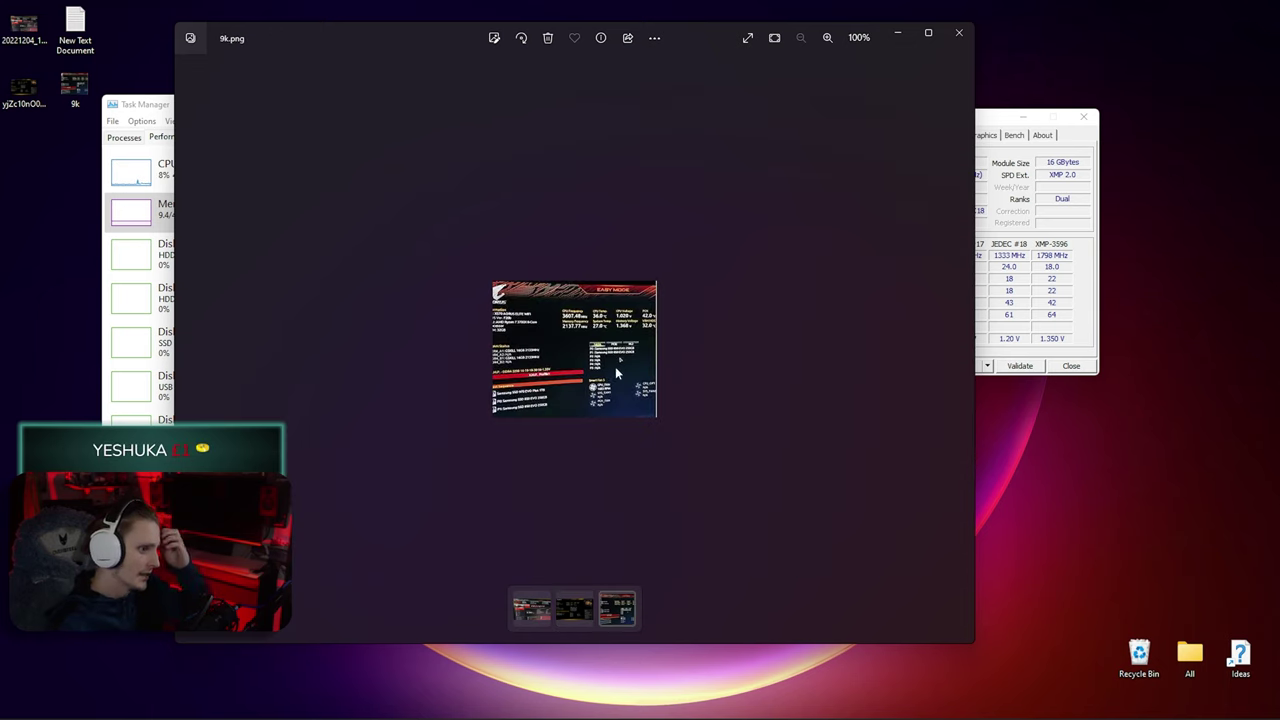
scroll(549, 354, up, 4)
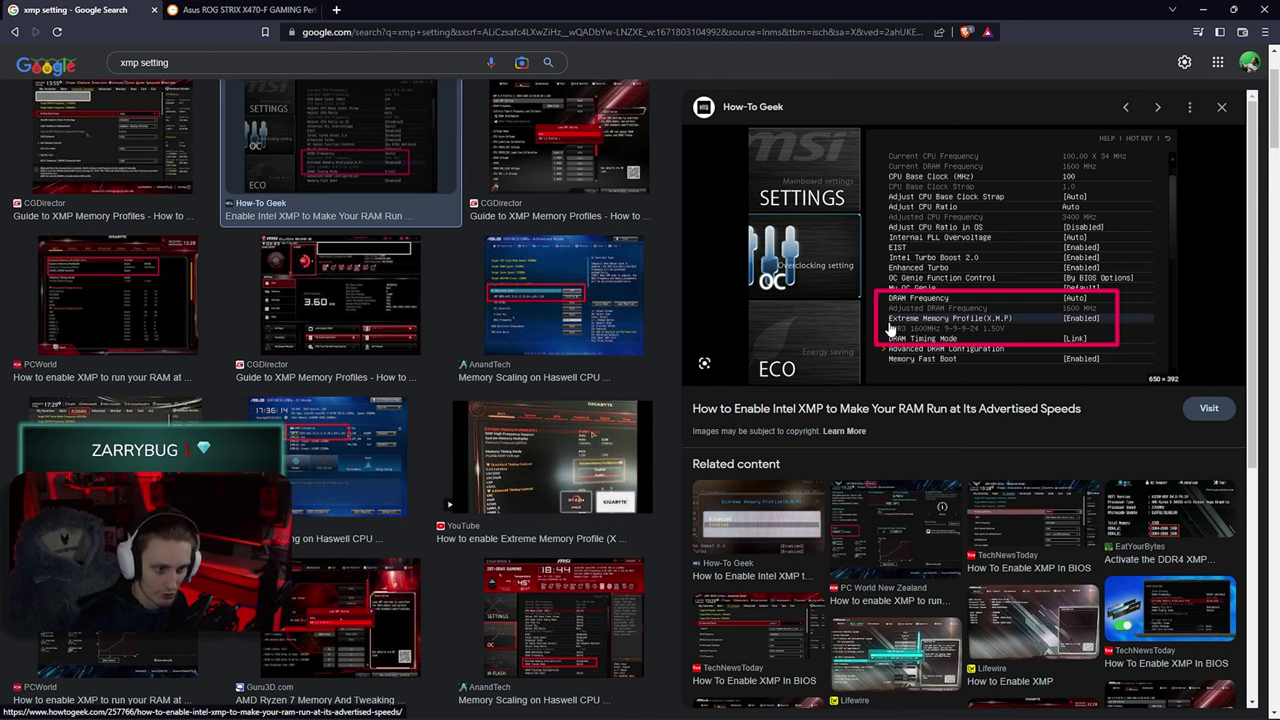
- Browse the "xmp setting" image results to examine where different motherboard BIOSes place the XMP option
key(Right)
key(Right)
key(Right)
key(Right)
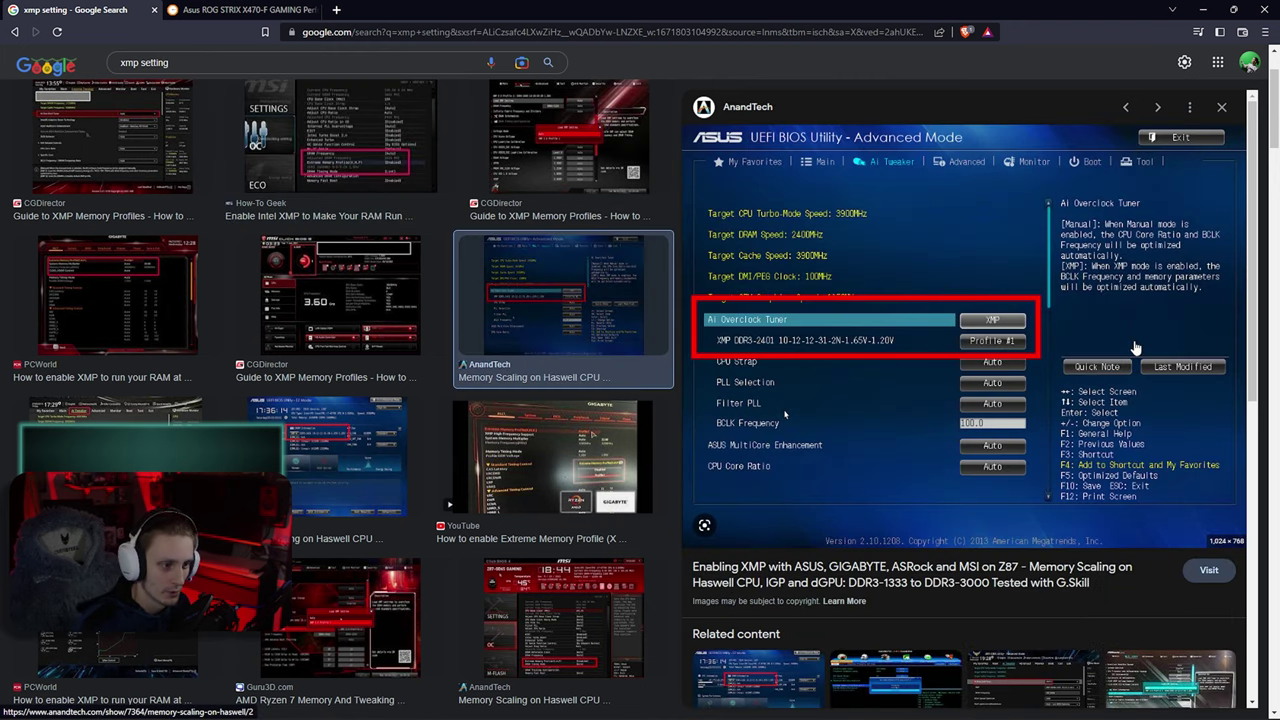
key(Right)
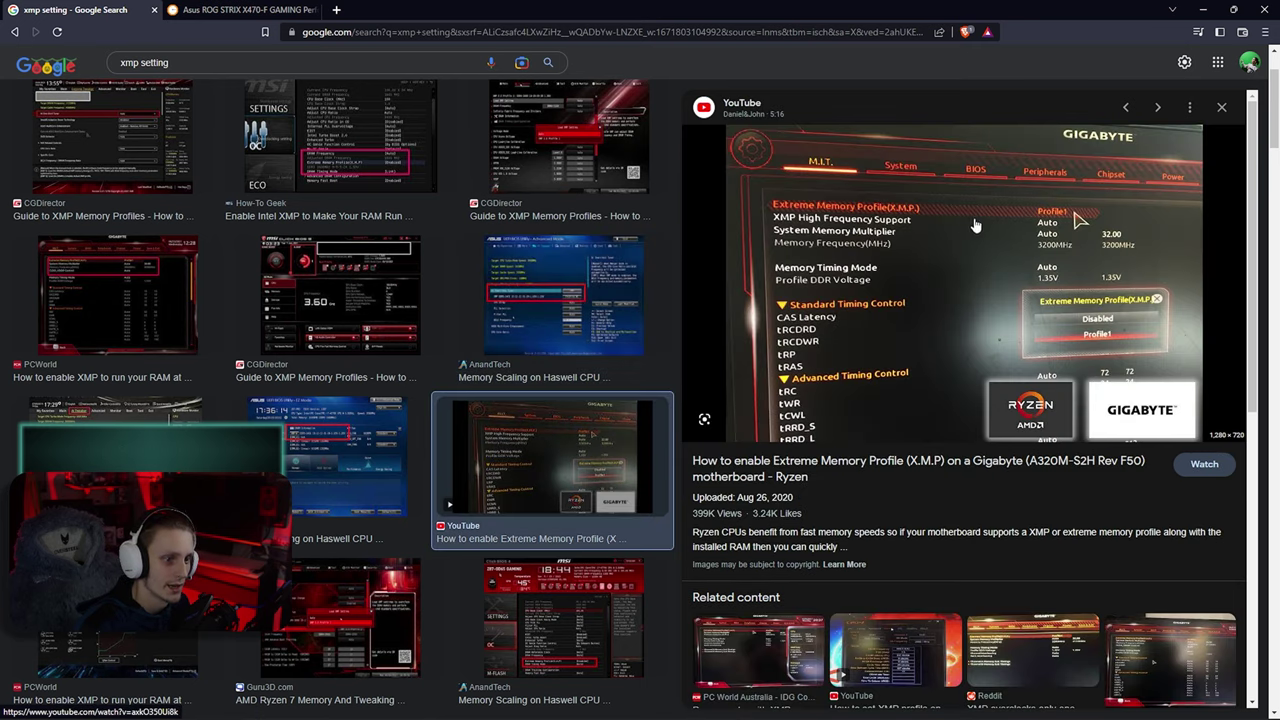
key(Right)
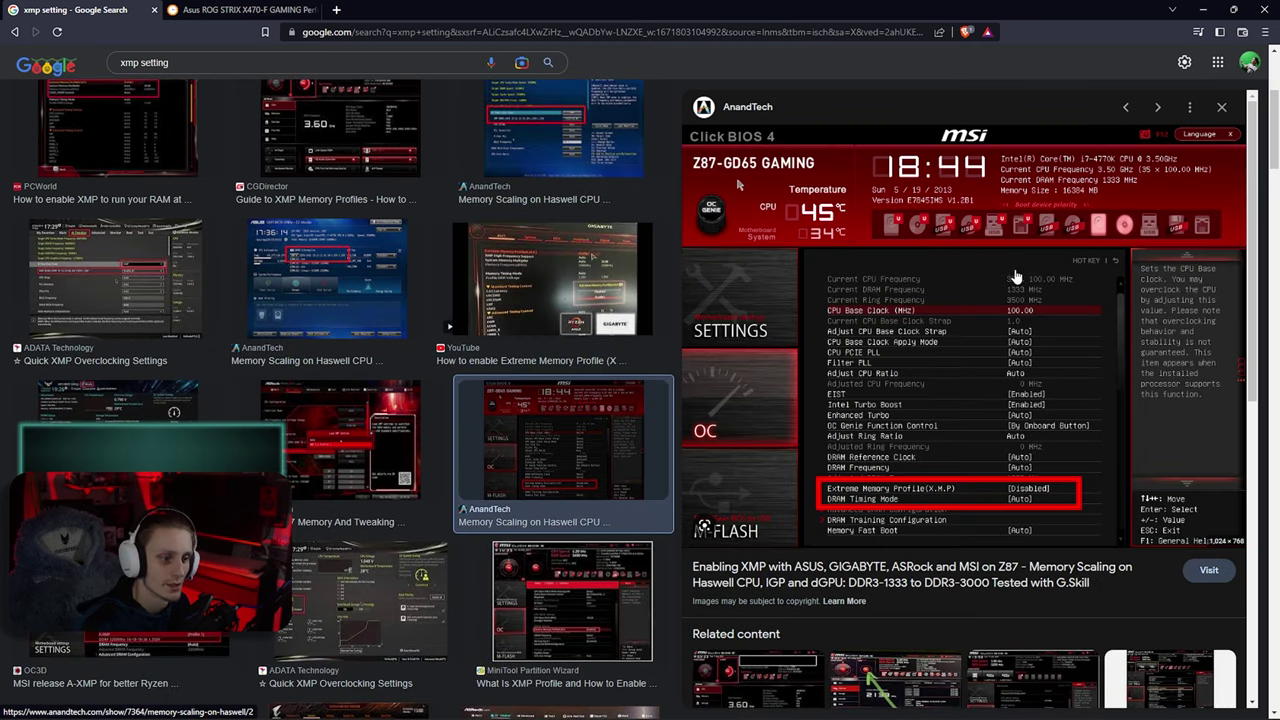
key(Right)
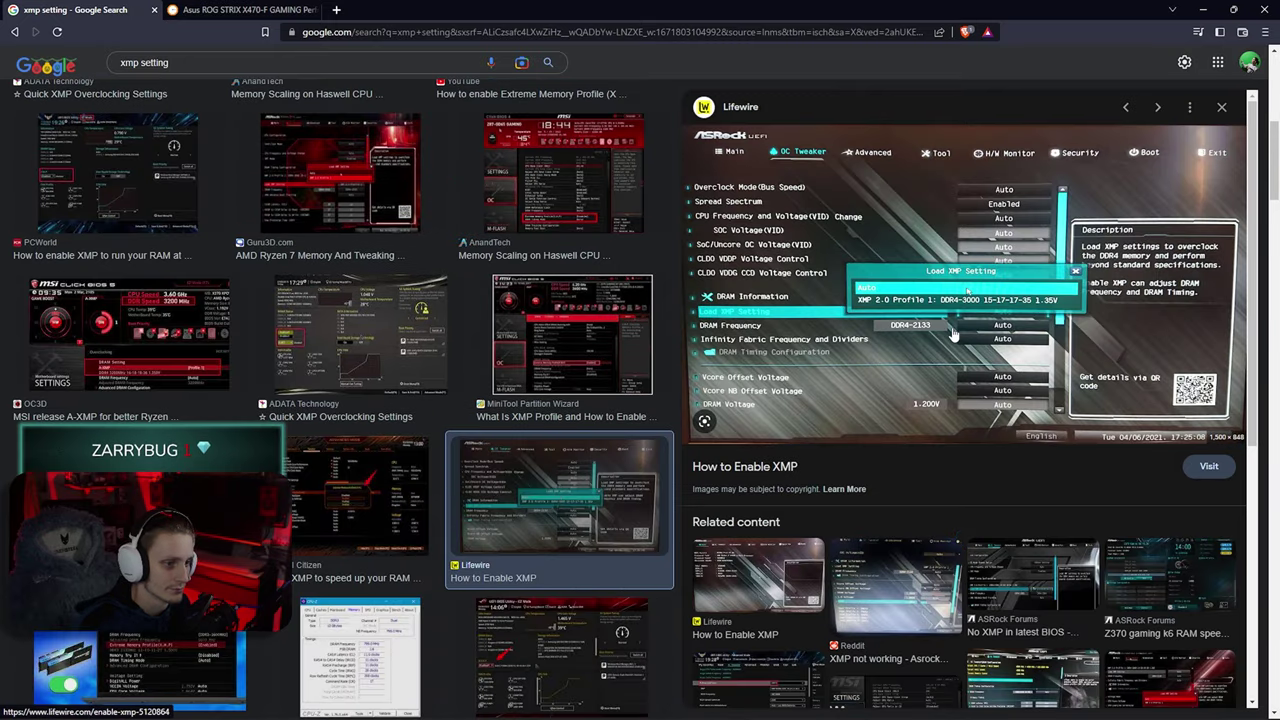
key(Right)
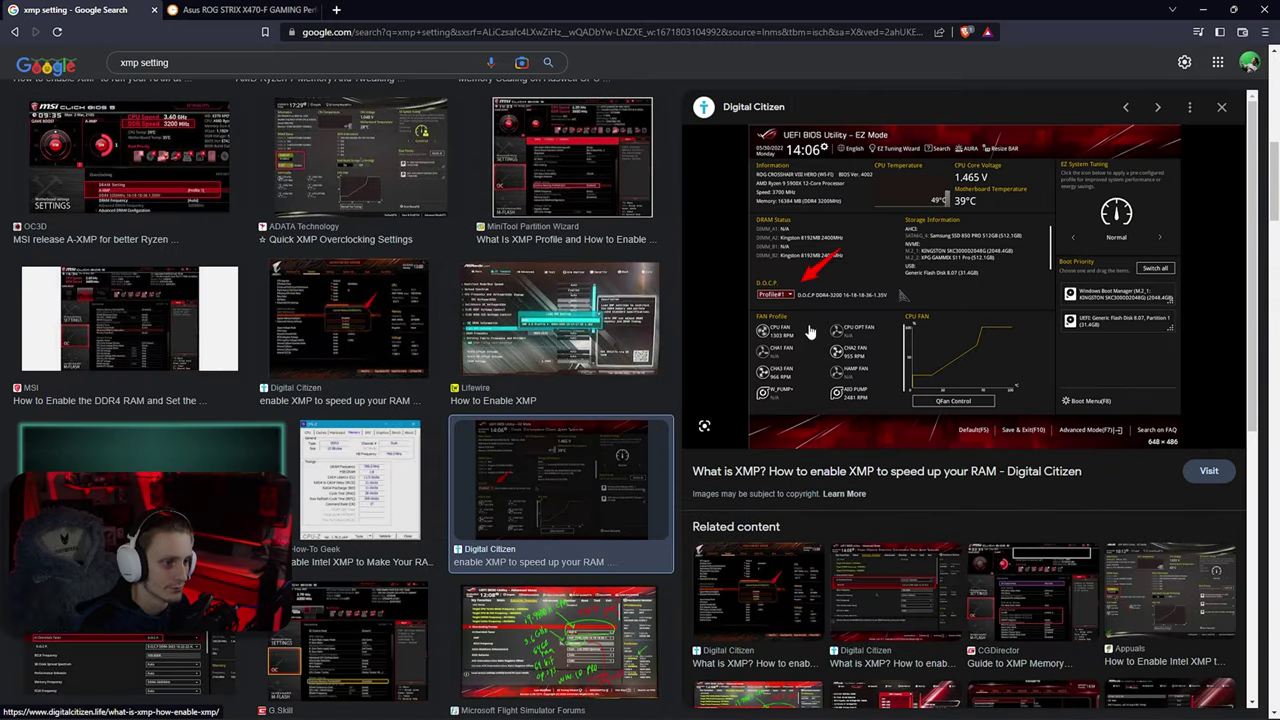
key(Right)
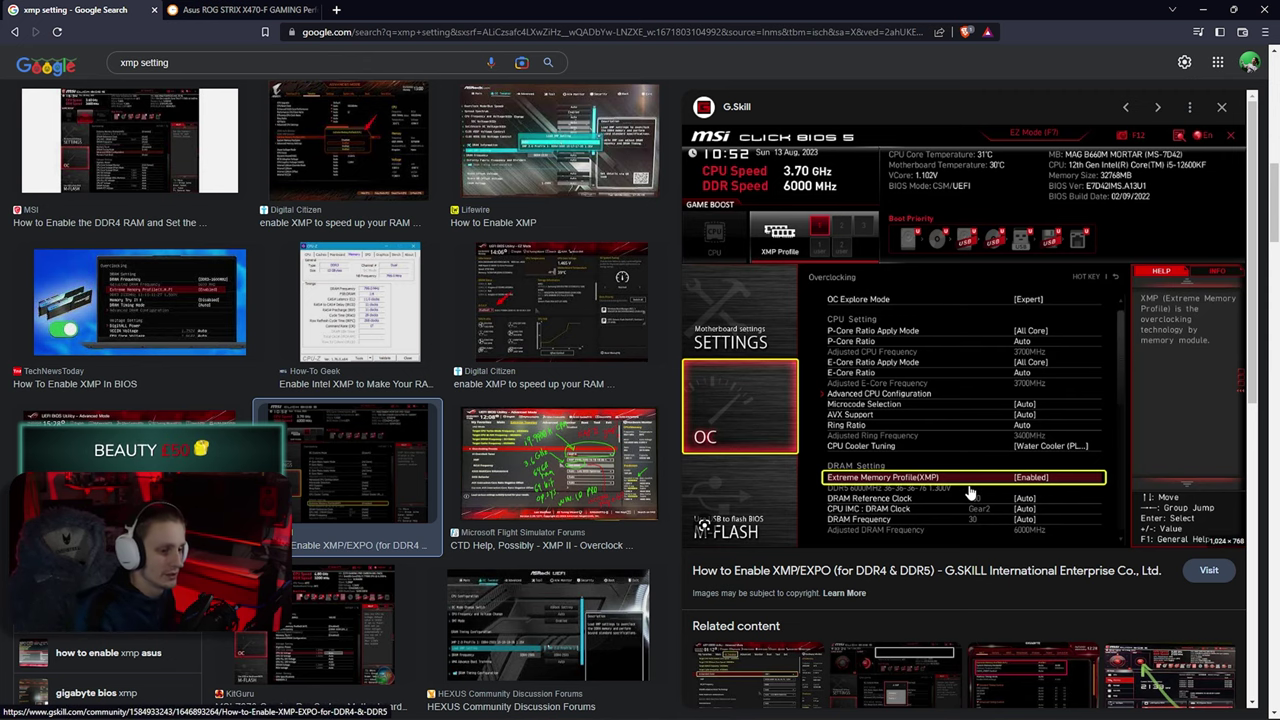
- Preview the MiniTool Partition Wizard and AnandTech MSI BIOS images to compare their Extreme Memory Profile settings
scroll(510, 385, up, 5)
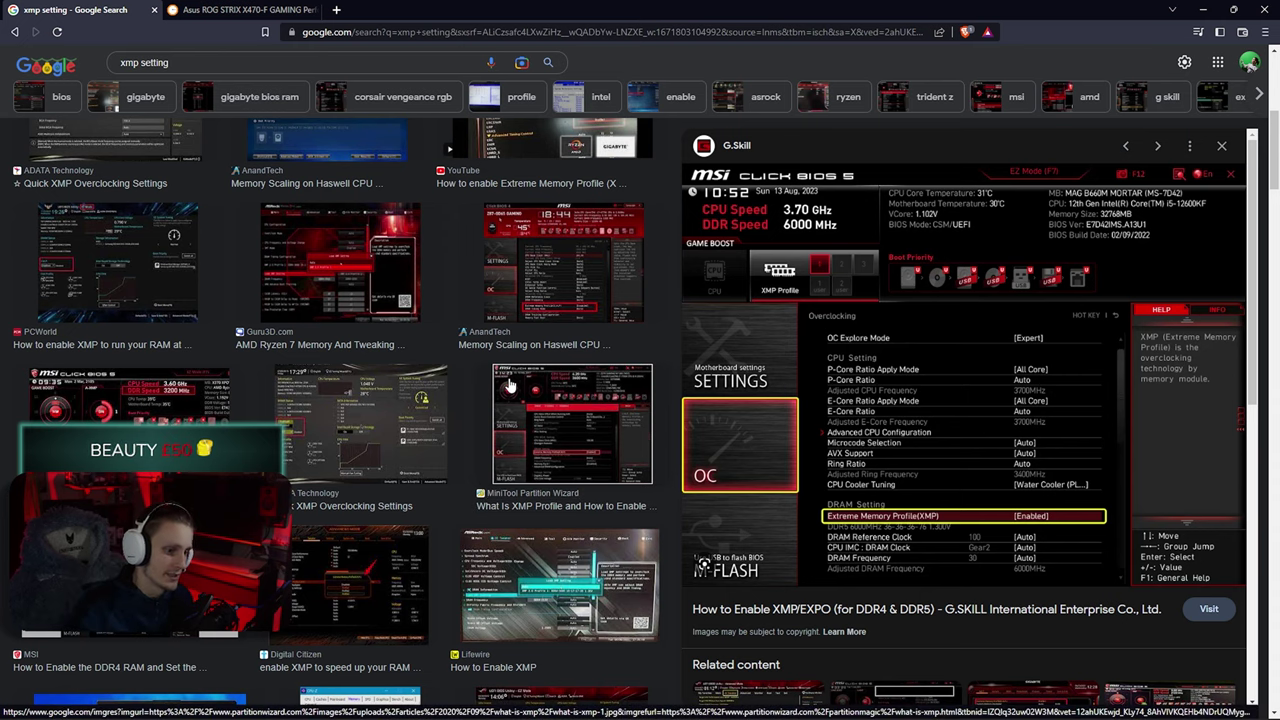
click(545, 390)
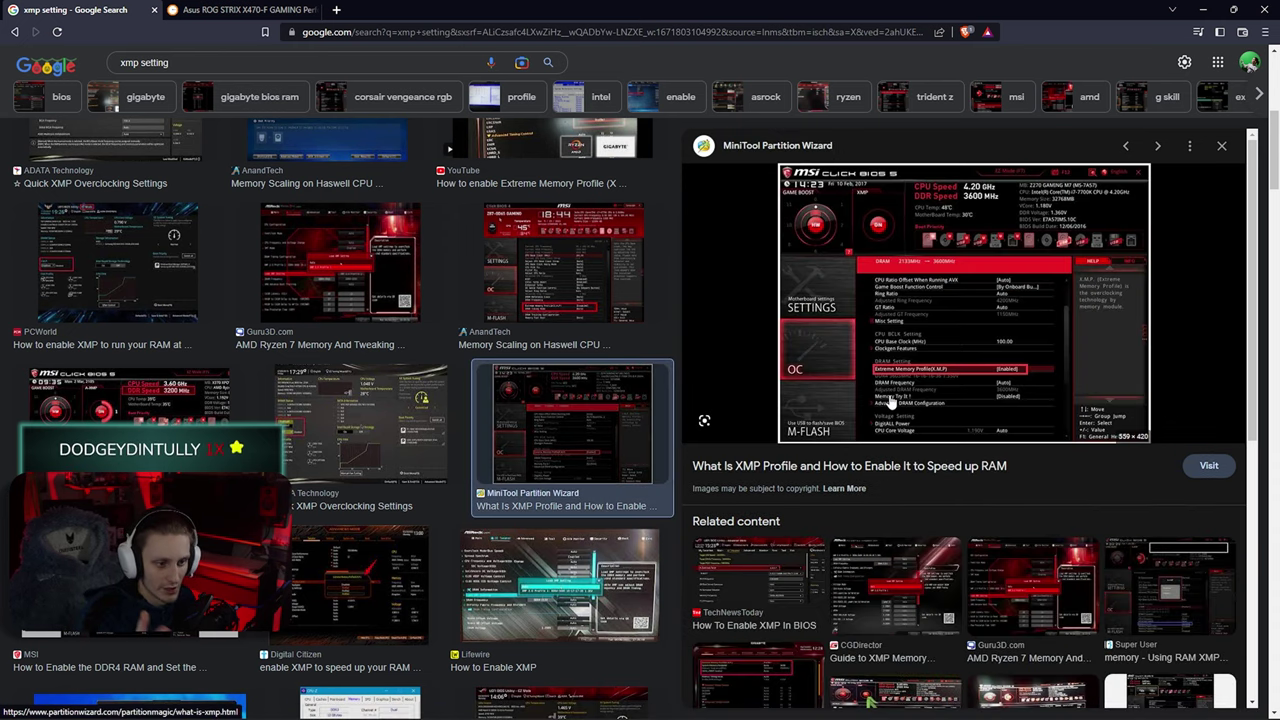
click(585, 300)
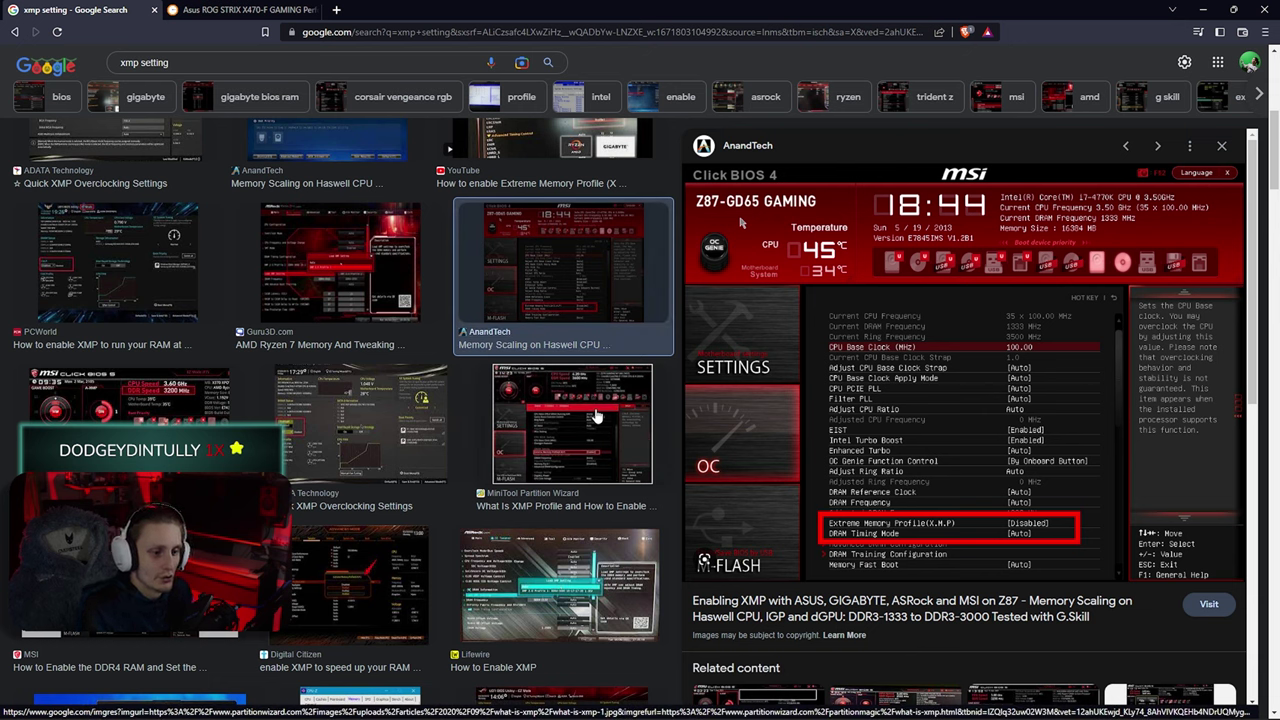